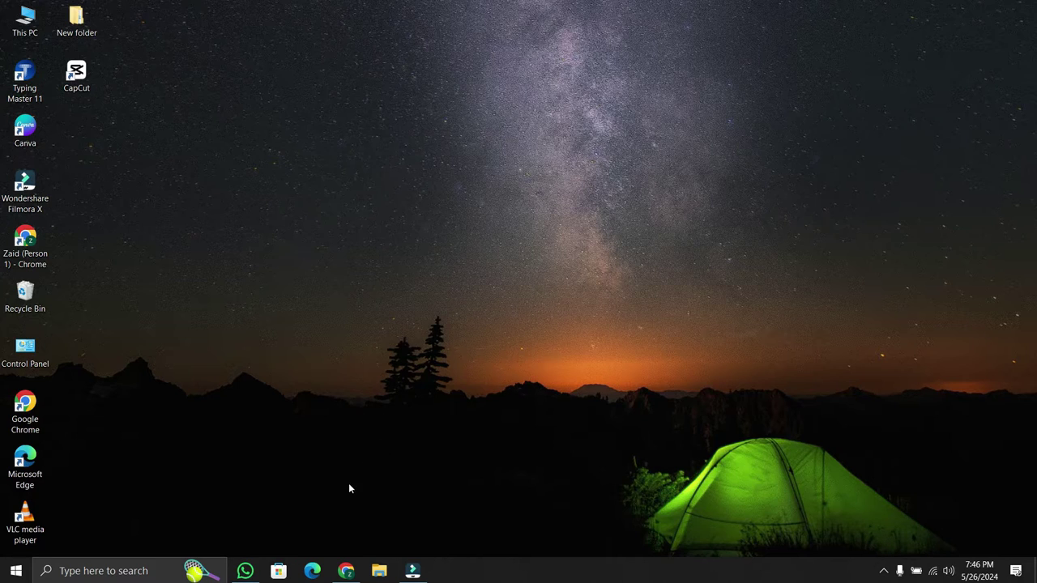
Bring back the browser showing the Google results for 'open AI sora'.
left_click(346, 571)
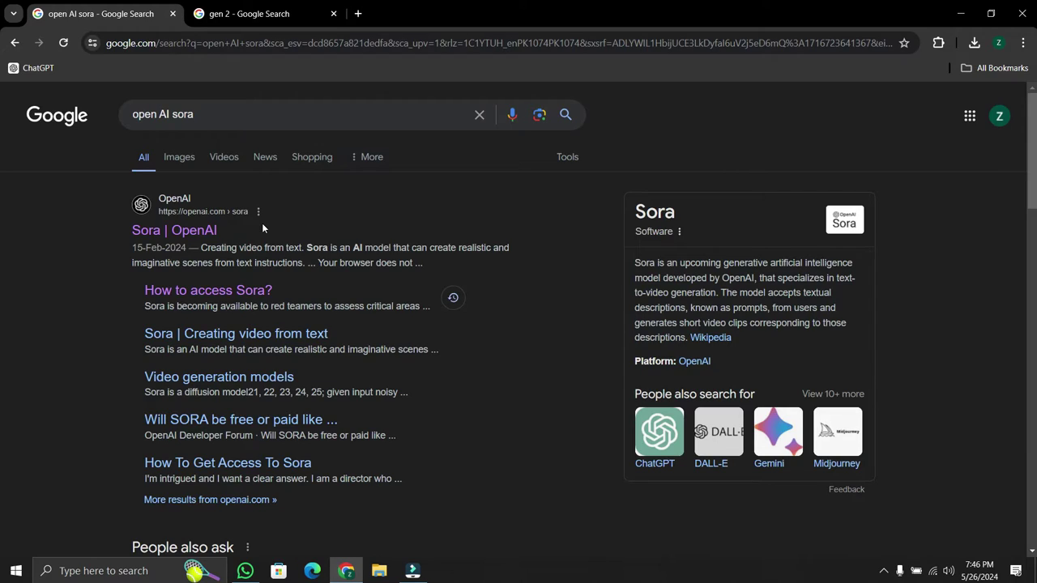
Open OpenAI's Sora page and scroll down through its sample video carousels.
left_click(207, 234)
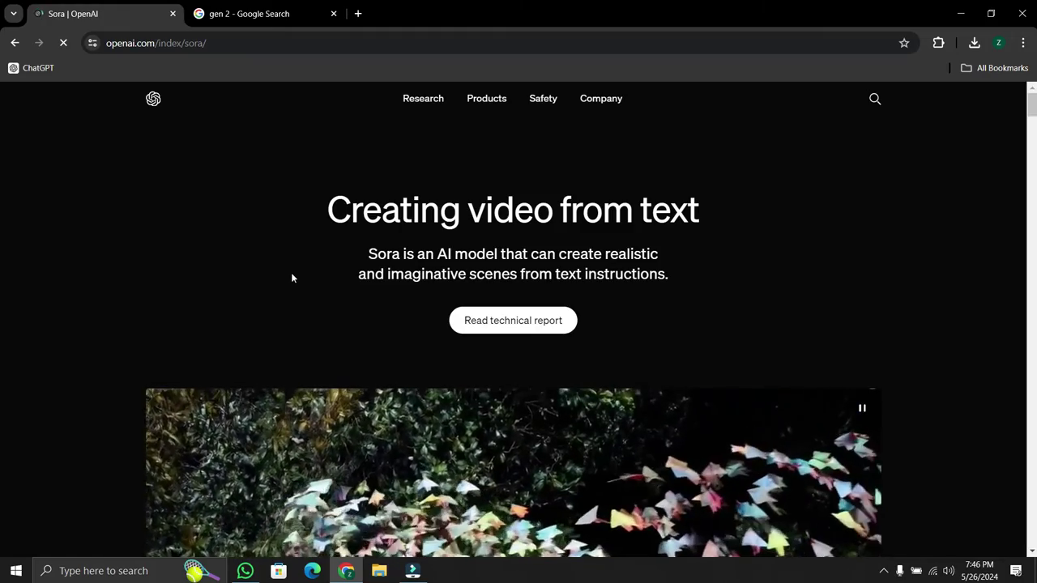
scroll(352, 295, "down", 1)
scroll(351, 296, "down", 1)
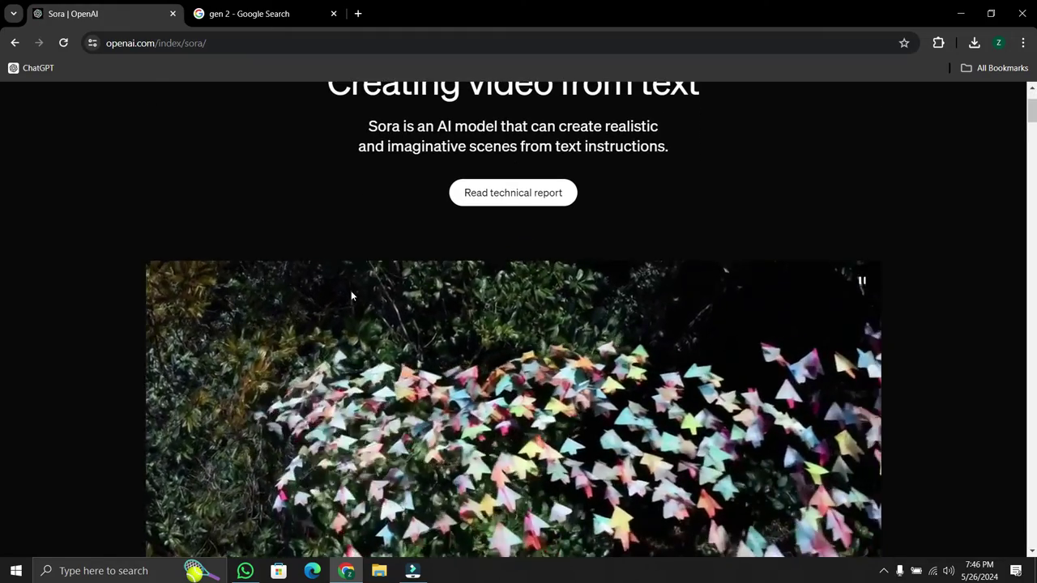
scroll(351, 296, "up", 2)
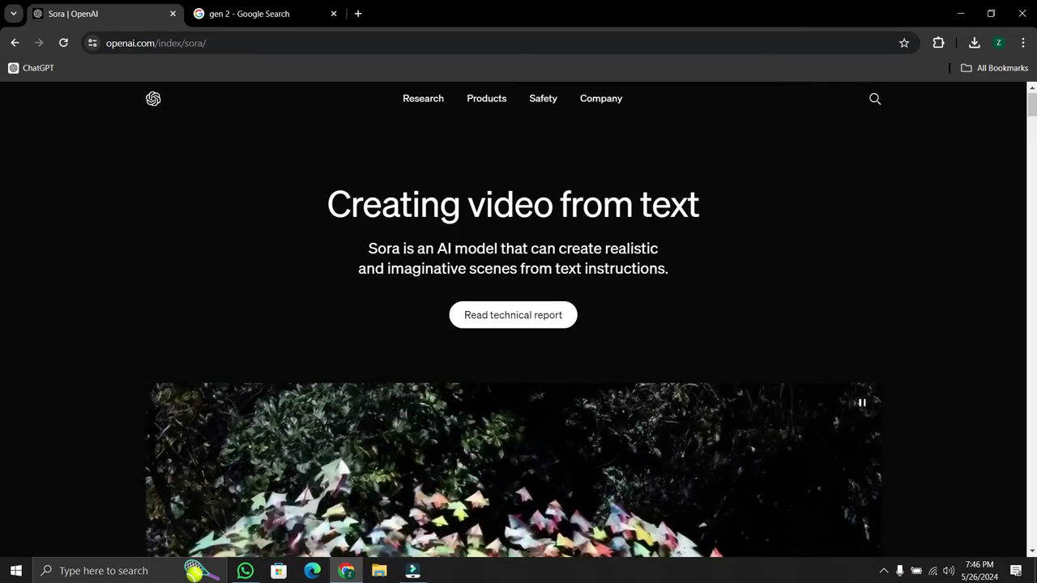
scroll(552, 437, "down", 4)
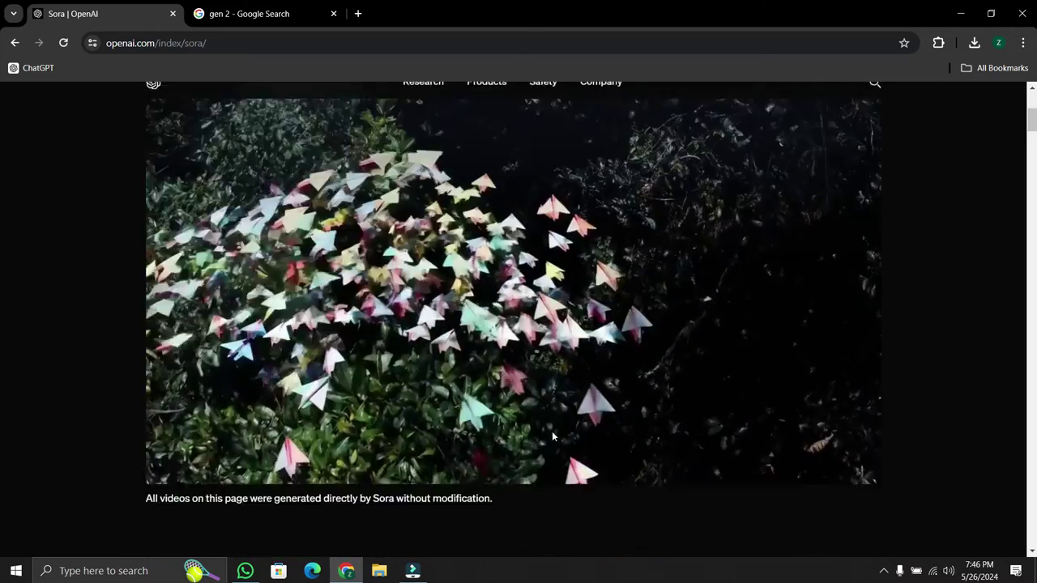
scroll(552, 437, "down", 4)
scroll(552, 437, "down", 3)
scroll(551, 437, "down", 2)
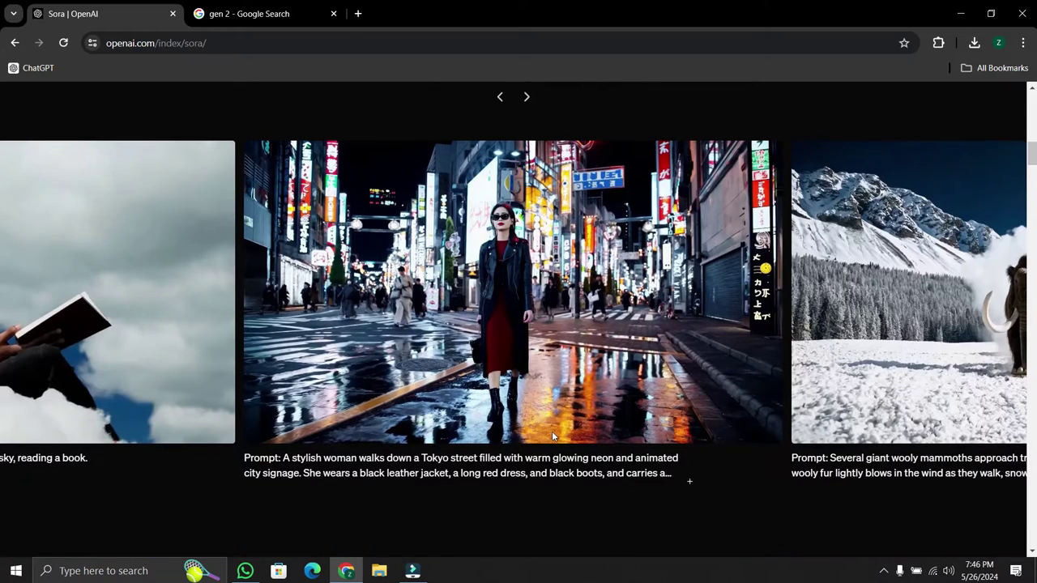
scroll(552, 437, "down", 5)
scroll(552, 437, "down", 2)
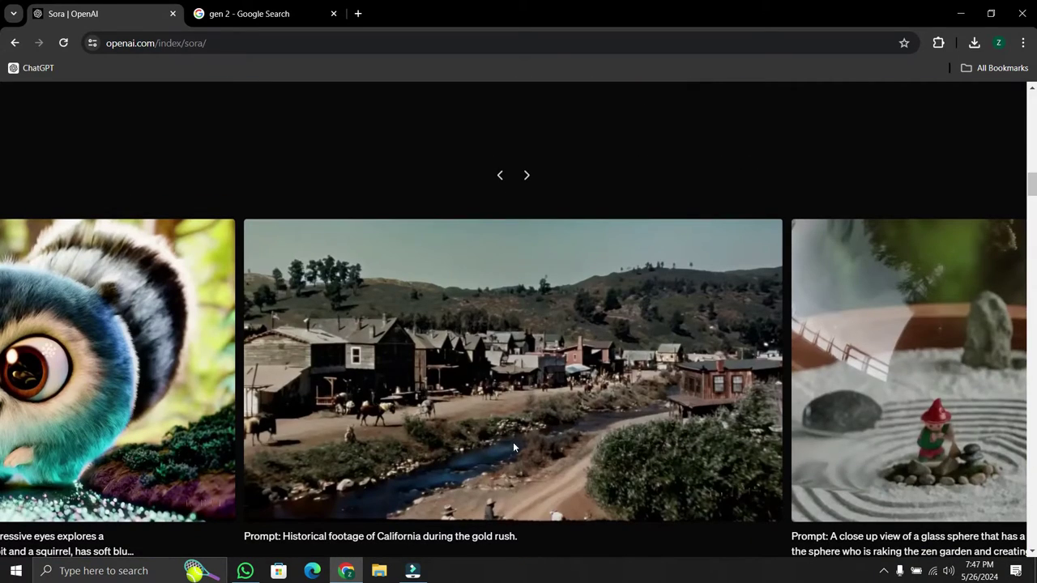
scroll(524, 414, "down", 1)
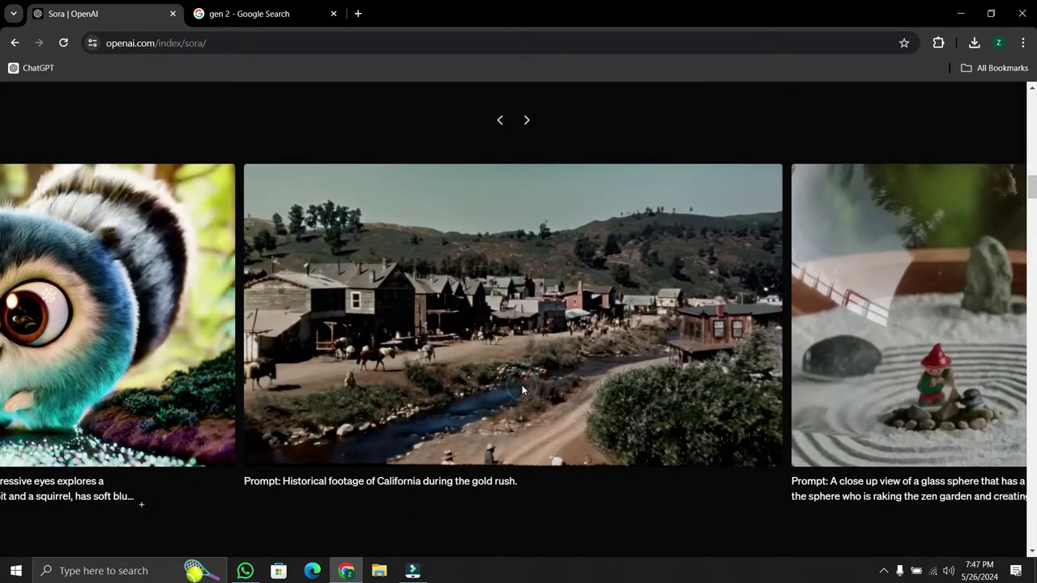
scroll(522, 389, "down", 3)
scroll(522, 389, "down", 4)
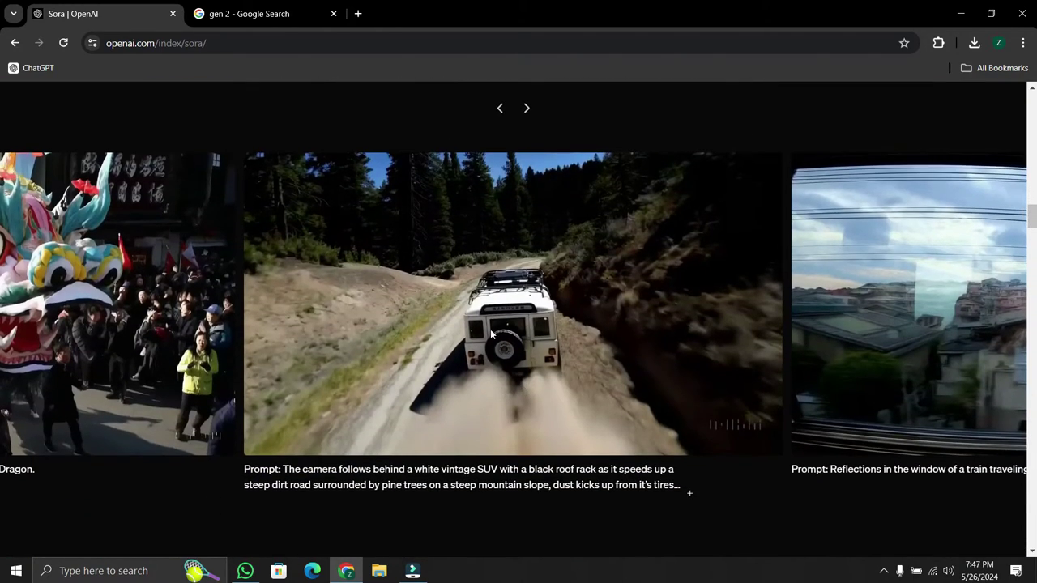
Keep browsing the Sora sample videos, then scroll back to the top.
scroll(490, 329, "up", 5)
scroll(490, 329, "up", 4)
scroll(490, 329, "down", 1)
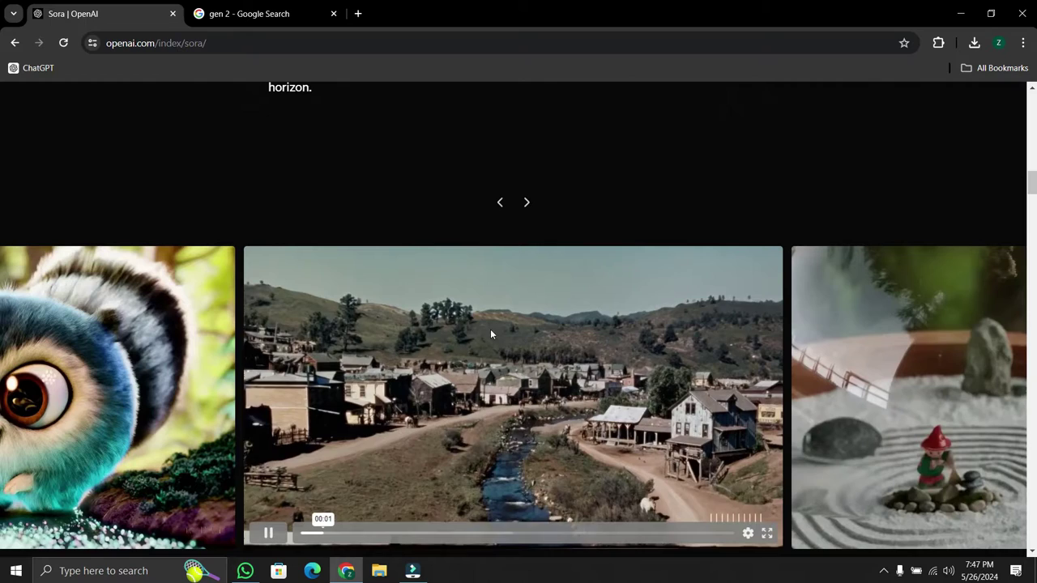
scroll(481, 370, "down", 1)
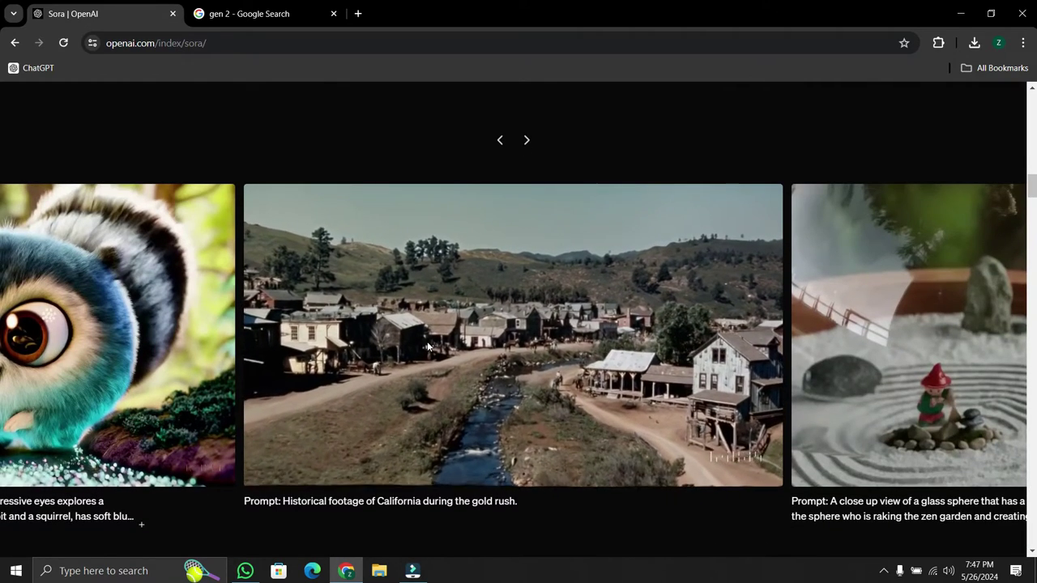
scroll(427, 341, "up", 1)
scroll(427, 341, "down", 1)
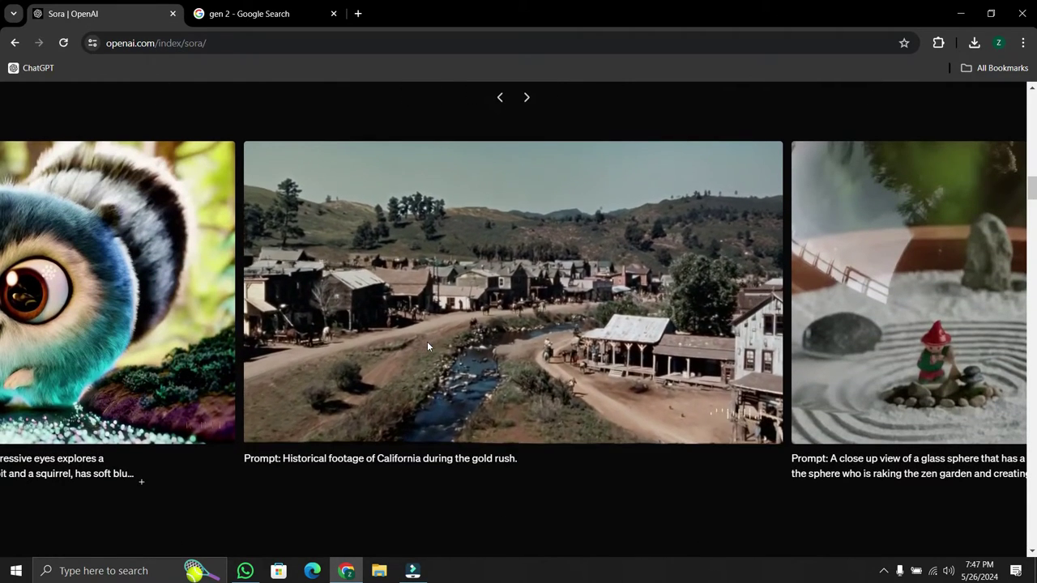
scroll(427, 341, "down", 6)
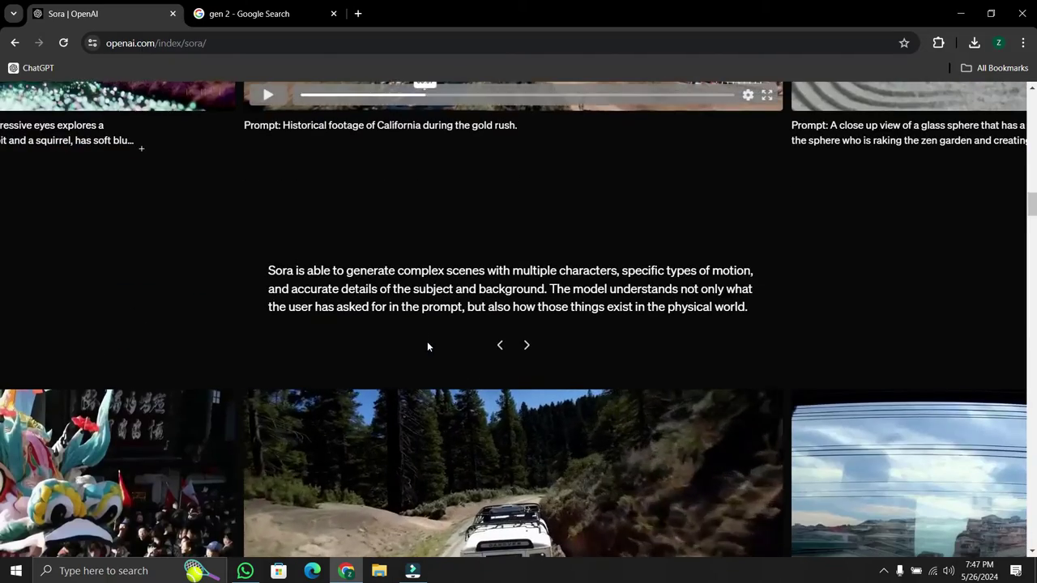
scroll(264, 209, "down", 1)
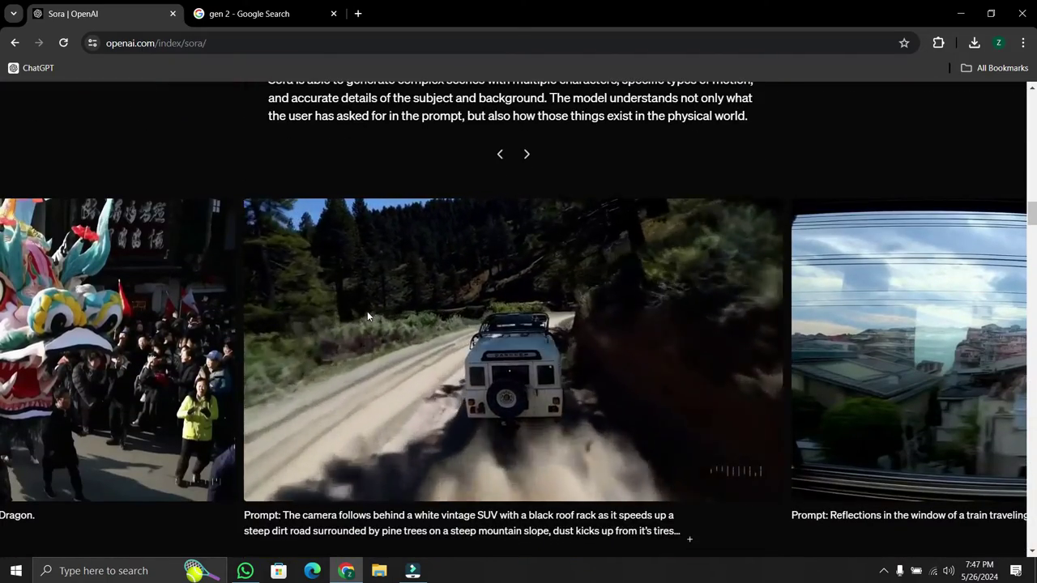
scroll(367, 316, "down", 1)
scroll(367, 316, "up", 1)
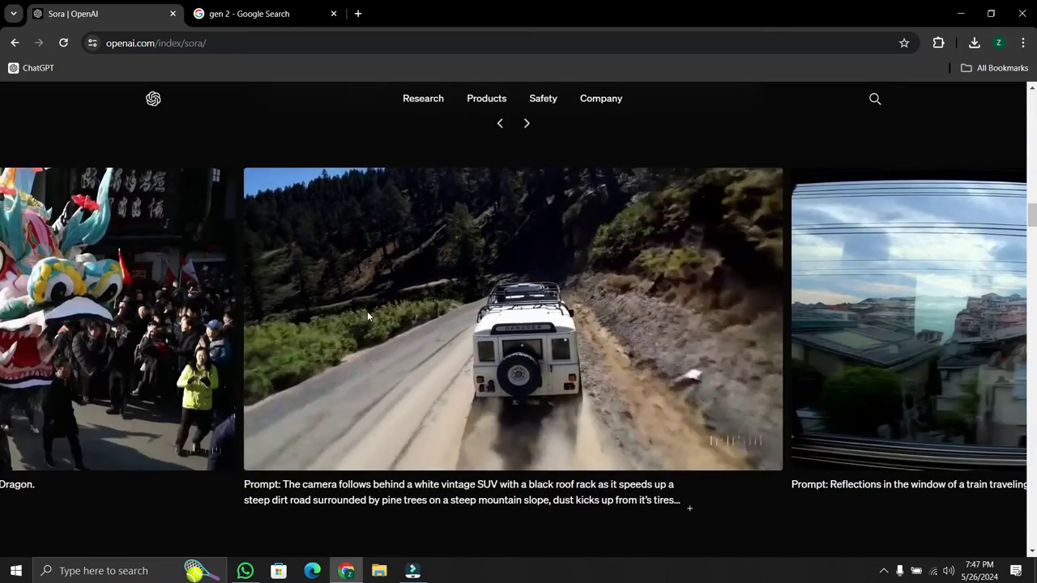
scroll(368, 316, "up", 4)
scroll(367, 316, "up", 4)
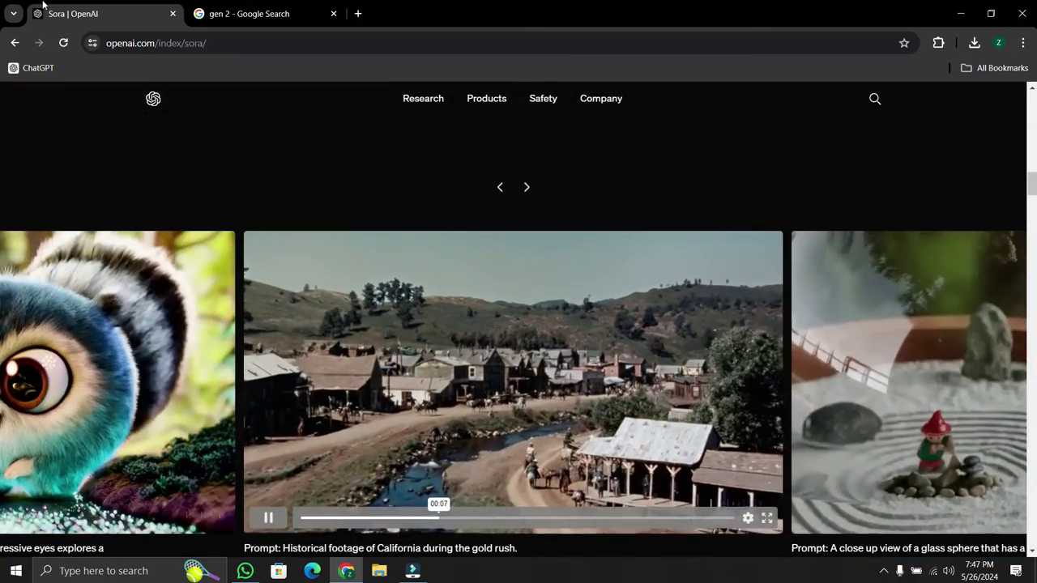
scroll(74, 132, "up", 5)
scroll(87, 146, "up", 5)
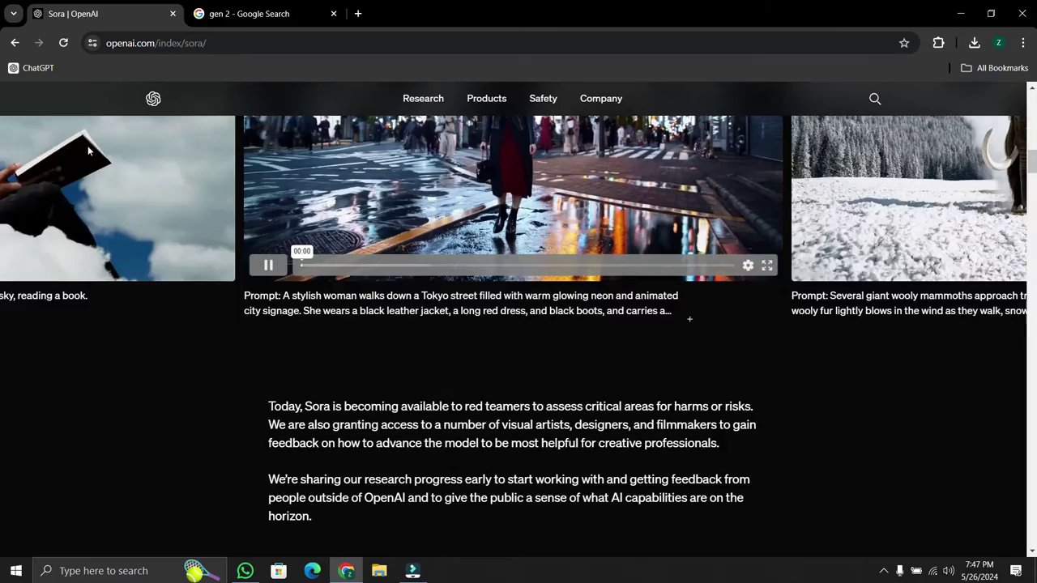
scroll(87, 145, "up", 5)
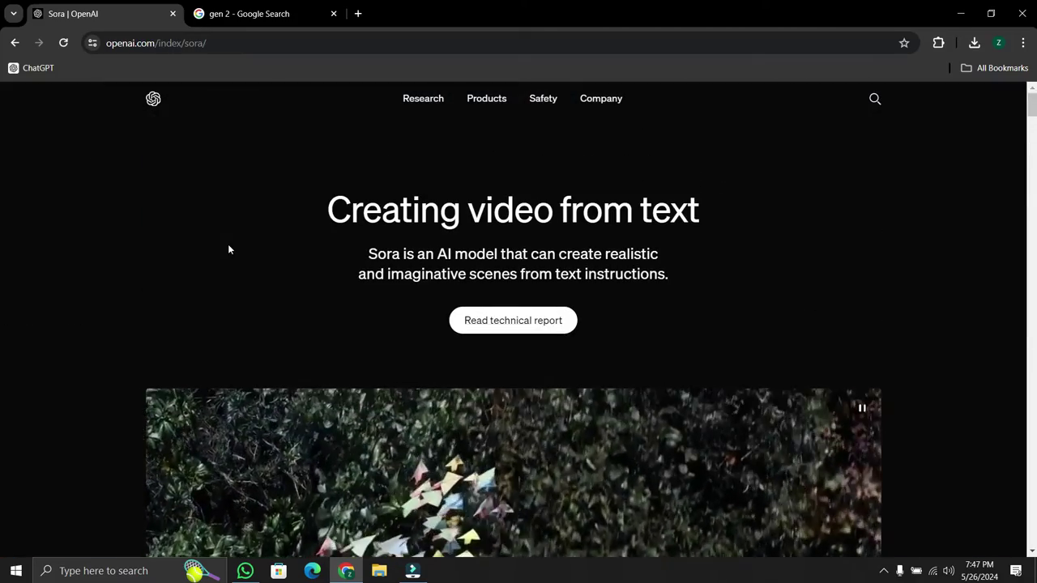
Go back to the results and read the 'How to access Sora?' help article.
left_click(16, 43)
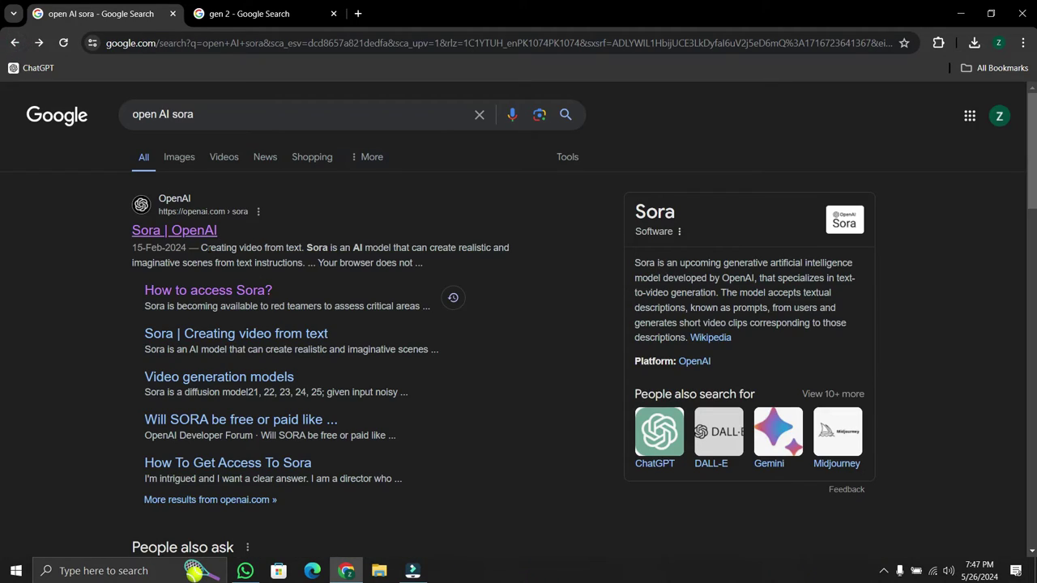
left_click(245, 298)
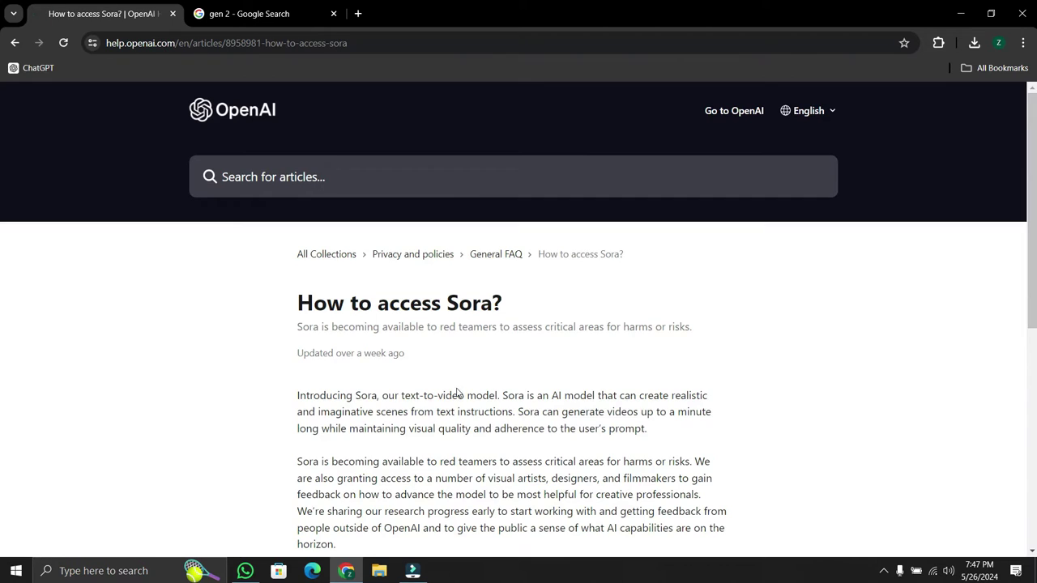
scroll(458, 398, "down", 2)
scroll(524, 434, "down", 1)
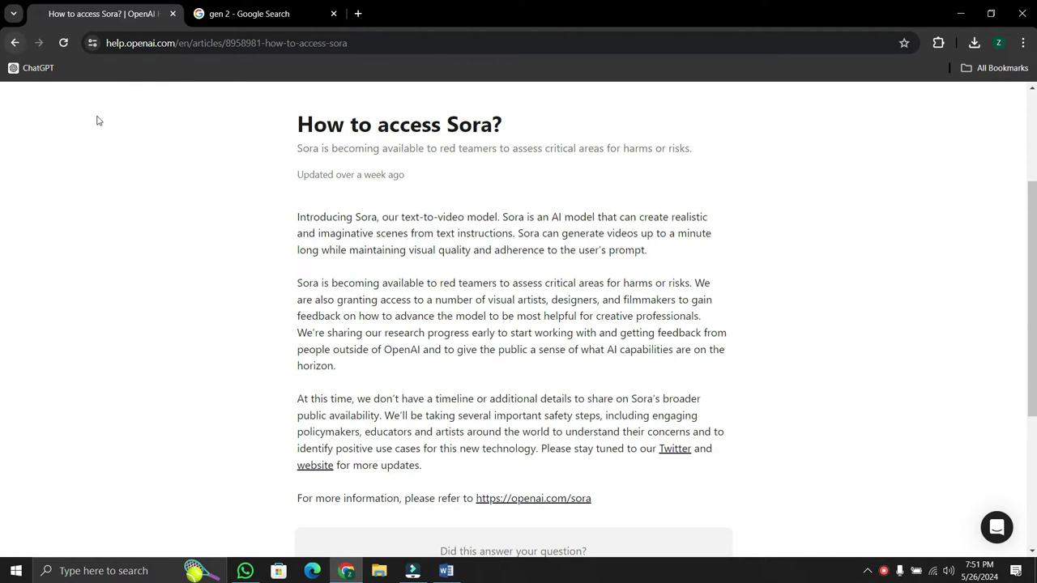
Return to the 'open AI sora' results and scroll through the video results and back up.
left_click(14, 43)
scroll(208, 209, "down", 2)
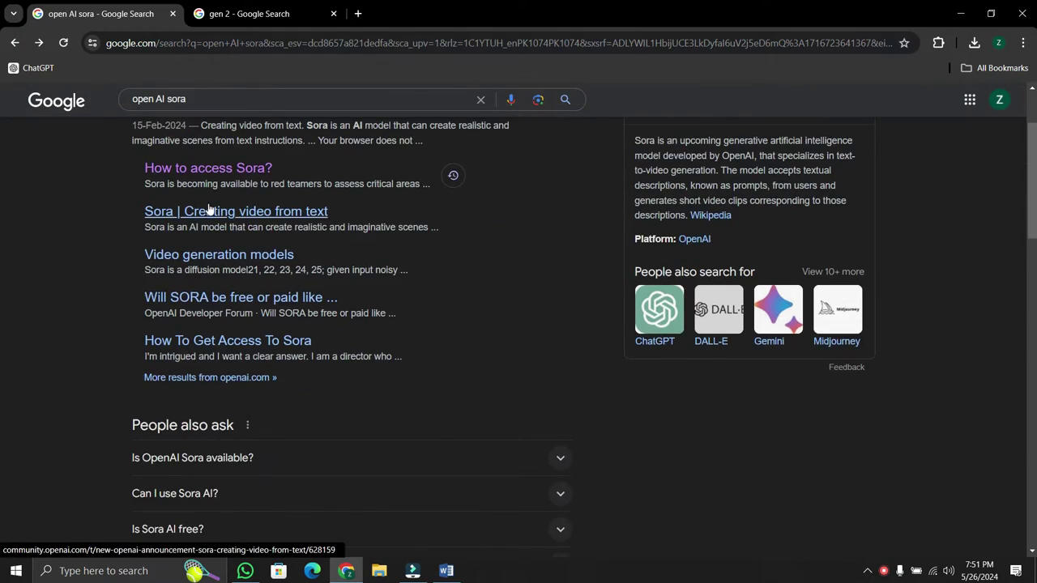
scroll(208, 209, "down", 1)
scroll(208, 209, "up", 3)
scroll(208, 209, "down", 5)
scroll(208, 209, "down", 3)
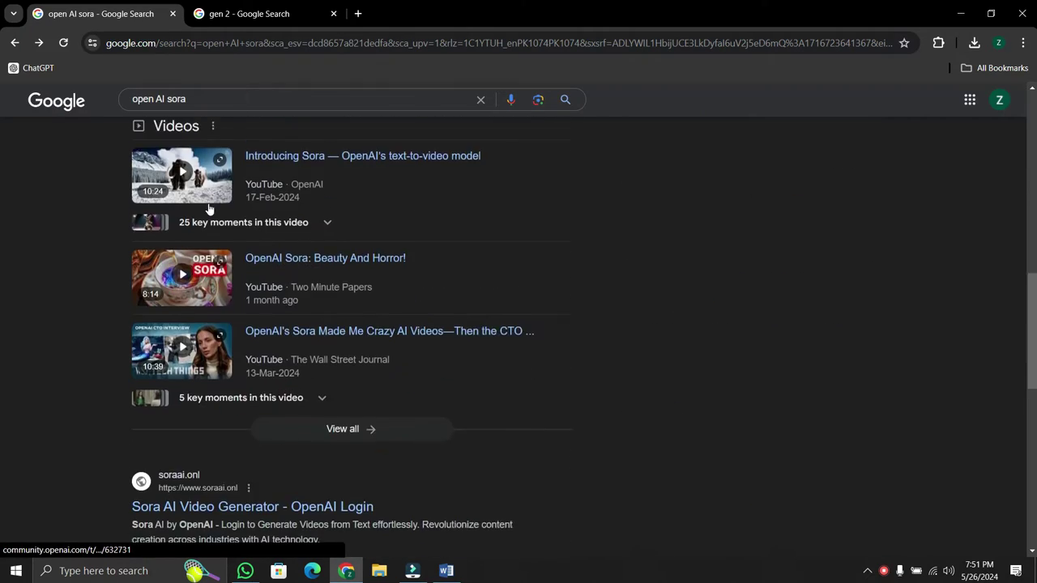
scroll(209, 209, "down", 3)
scroll(208, 209, "down", 1)
scroll(208, 209, "down", 1)
scroll(208, 209, "up", 5)
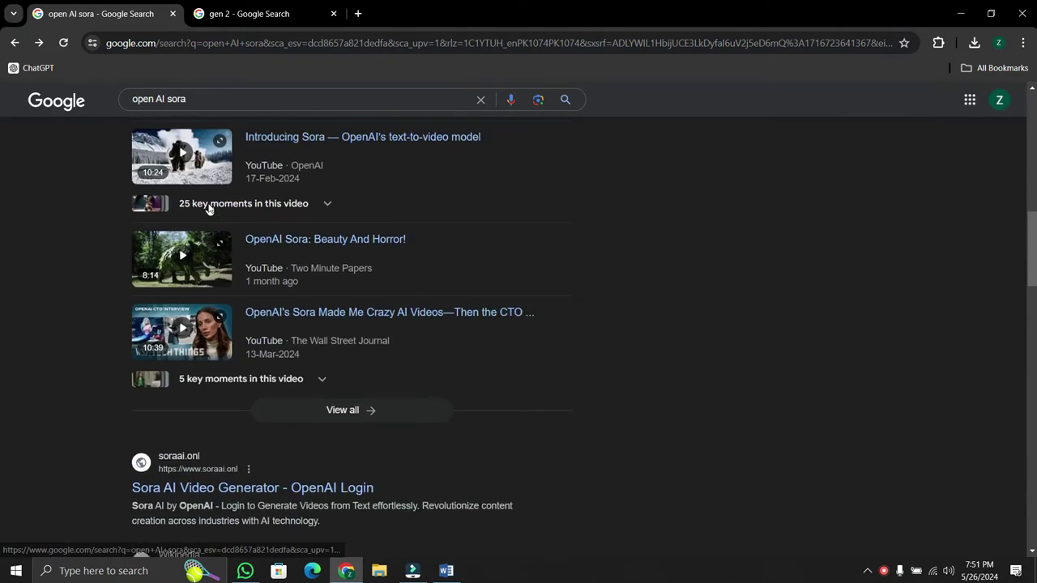
scroll(208, 209, "up", 4)
scroll(208, 209, "up", 4)
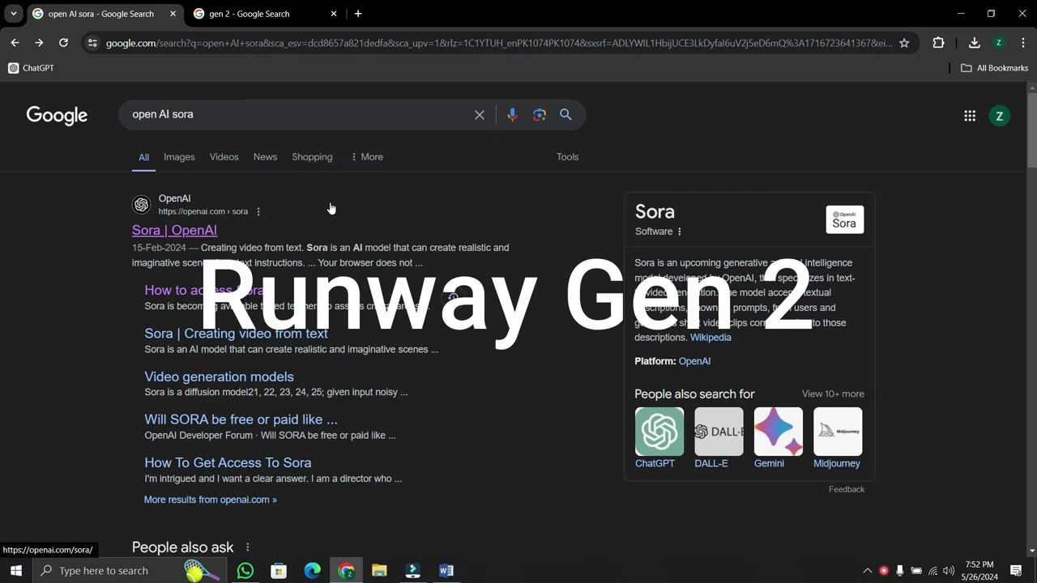
From the 'gen 2' results, open the Gen-2 by Runway research page and browse its sample videos.
left_click(270, 10)
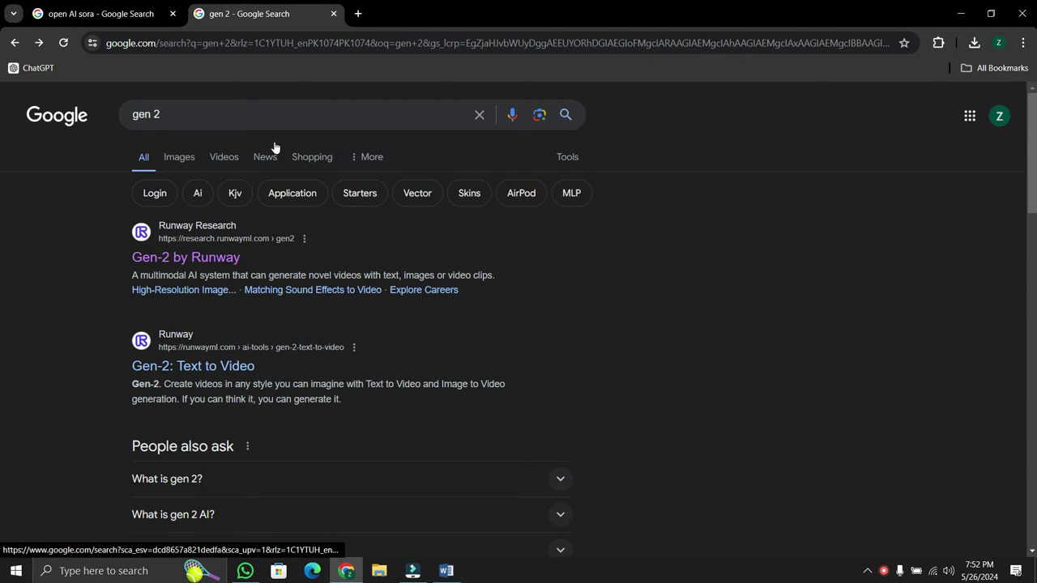
left_click(216, 260)
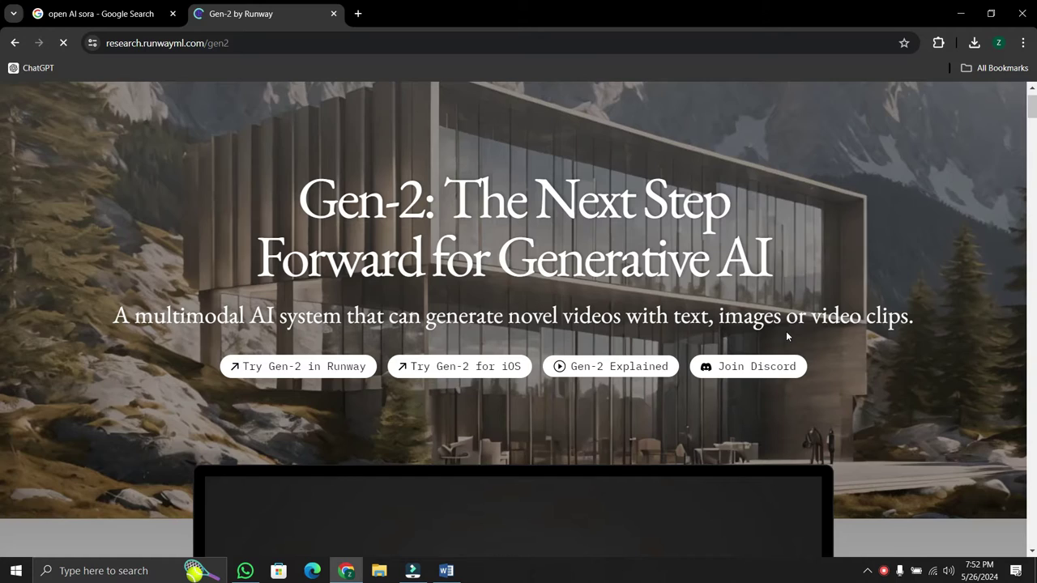
scroll(786, 337, "down", 1)
scroll(786, 336, "down", 3)
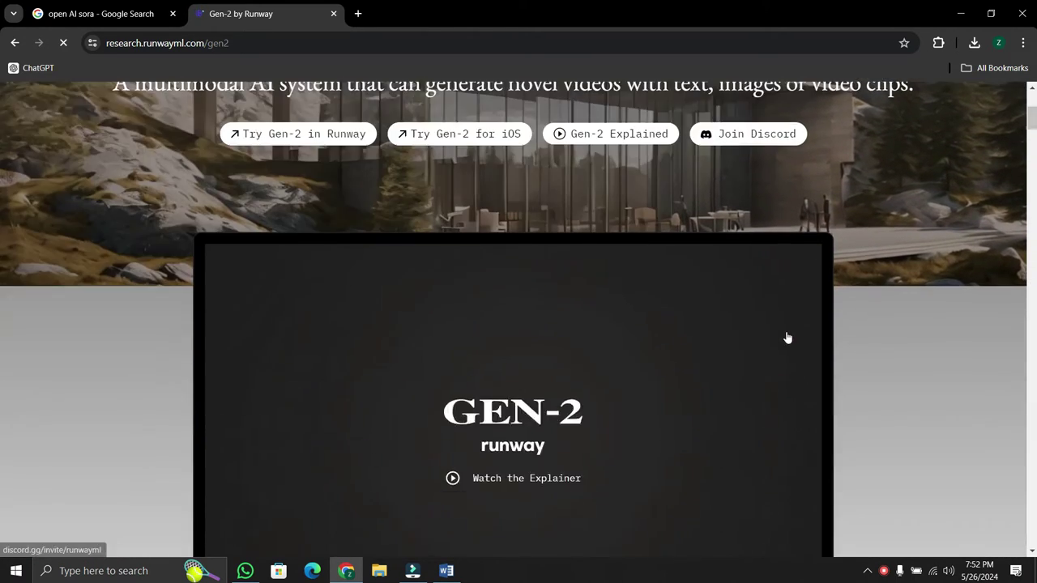
scroll(786, 336, "down", 3)
scroll(786, 337, "down", 1)
scroll(786, 336, "down", 2)
scroll(786, 337, "up", 10)
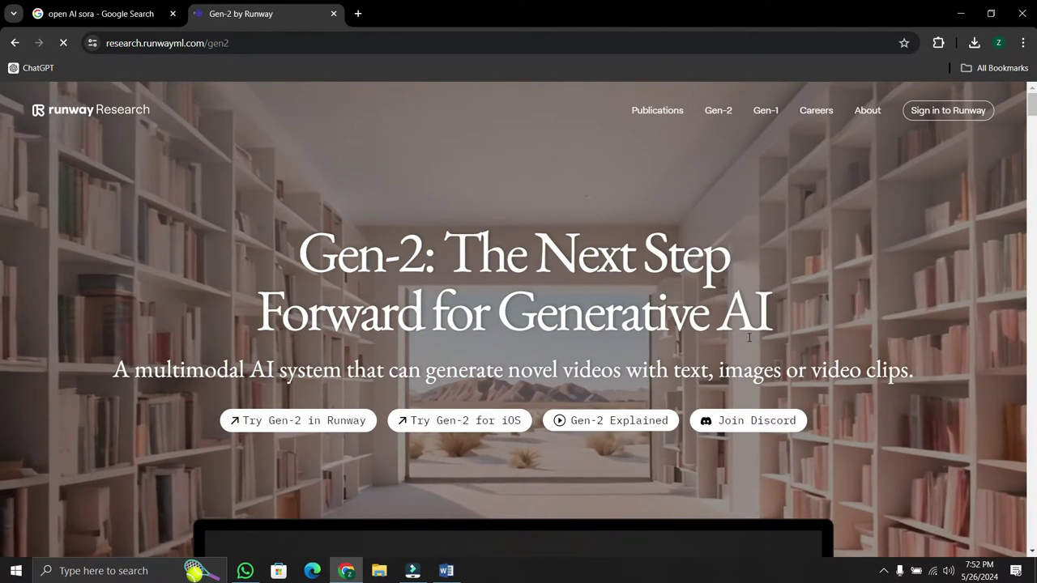
scroll(749, 338, "down", 8)
scroll(750, 338, "down", 5)
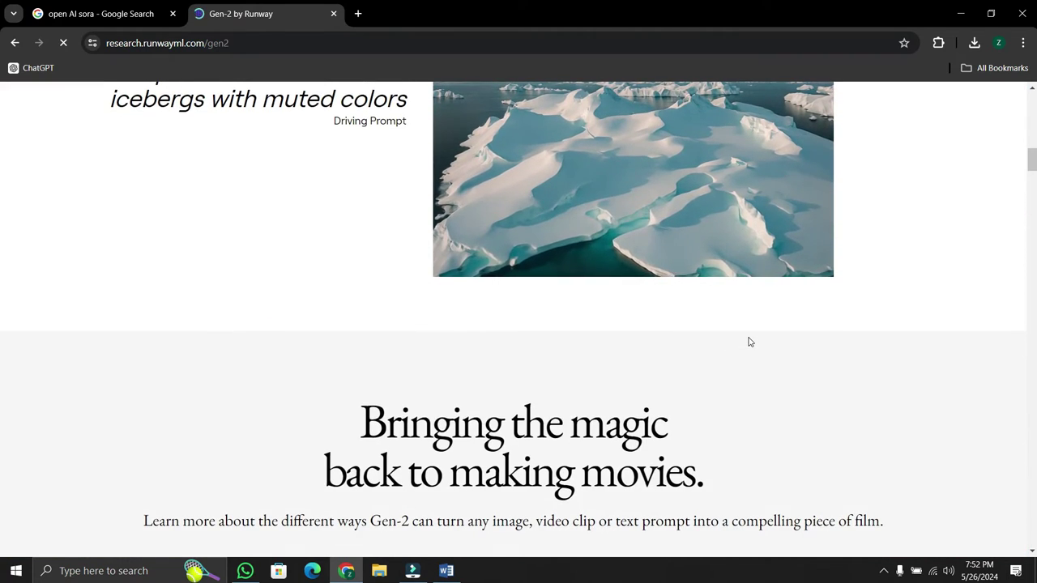
scroll(750, 340, "up", 13)
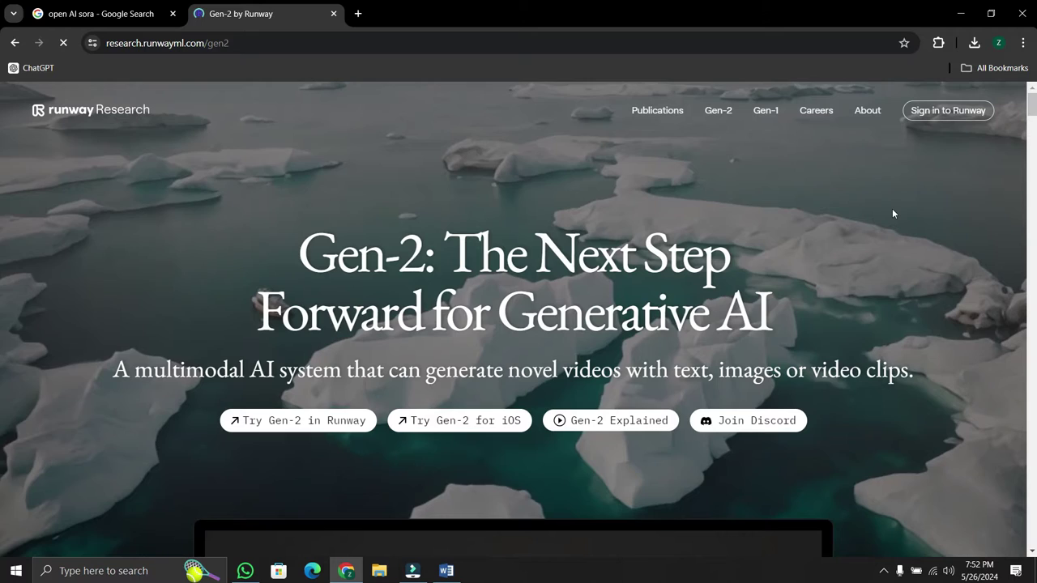
Open runwayml.com in a new tab and browse its creative tools section.
left_click(964, 120)
scroll(632, 276, "down", 2)
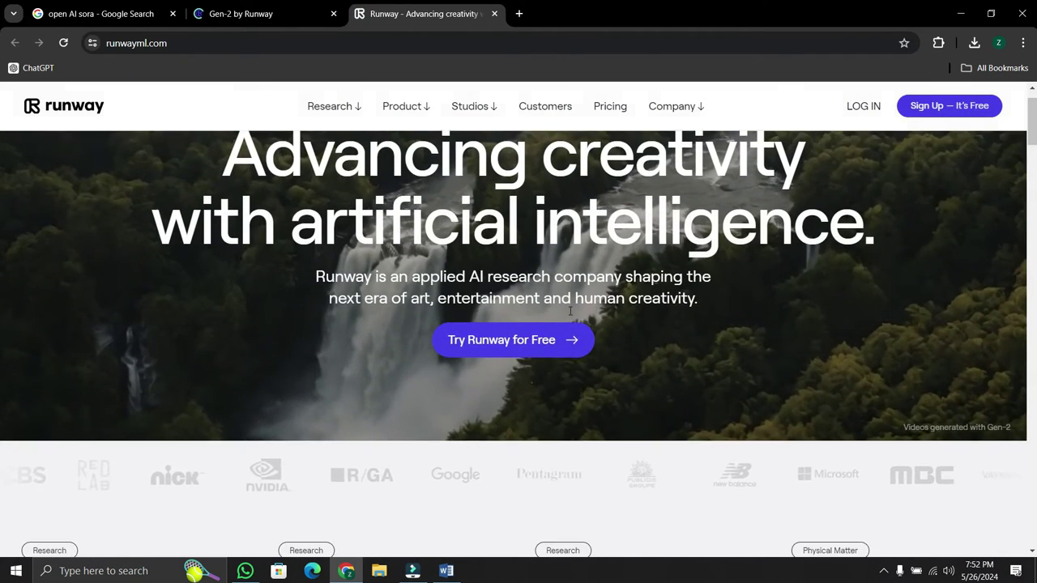
scroll(599, 292, "down", 3)
scroll(571, 311, "down", 5)
scroll(570, 311, "down", 2)
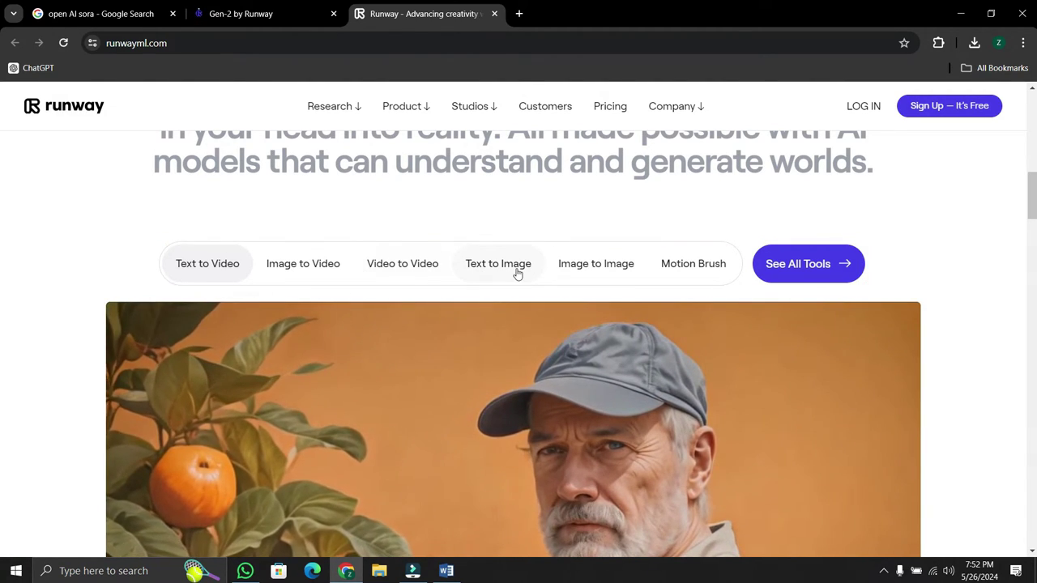
scroll(514, 267, "up", 1)
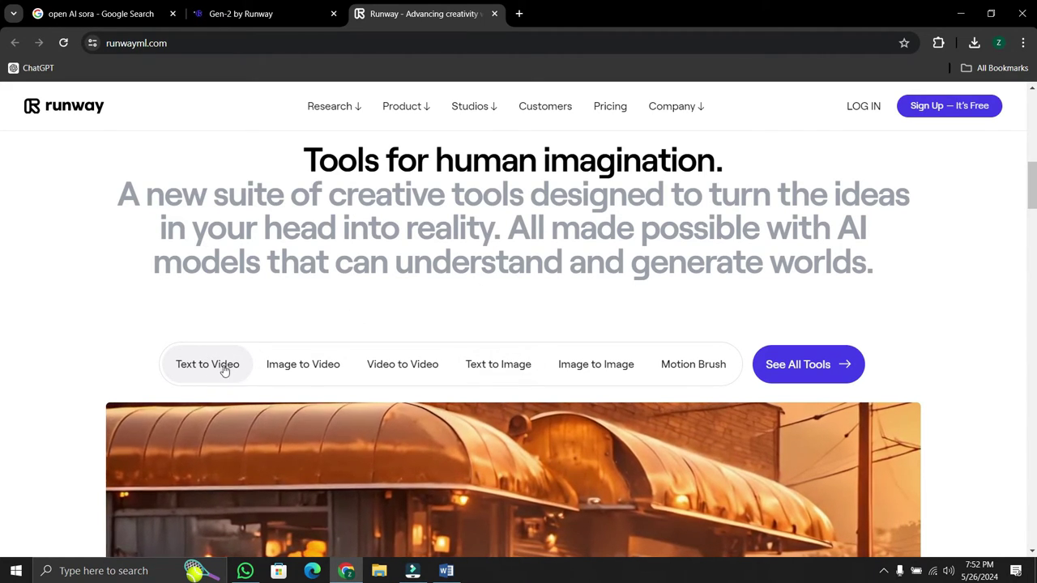
scroll(320, 351, "up", 5)
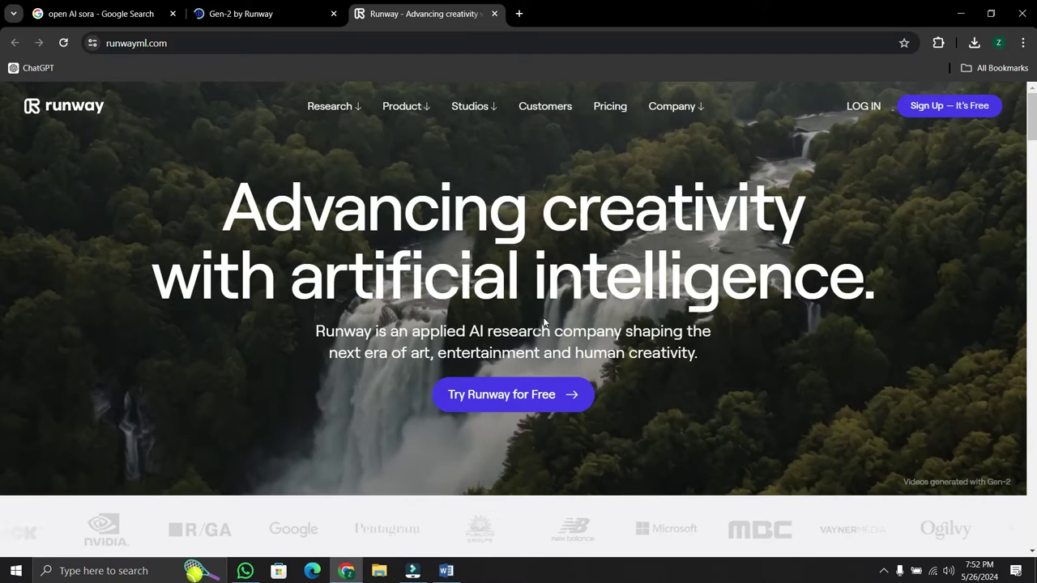
Start Runway for free and paste the volcano smoke prompt into Gen-2 Text/Image to Video.
left_click(509, 399)
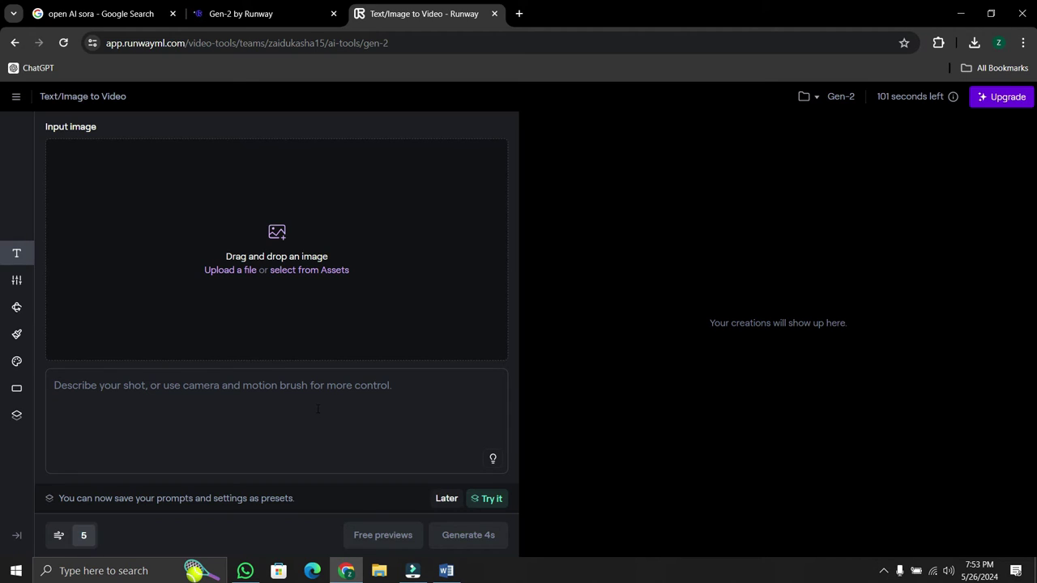
type("Smoke billows out of the volcano a top the lava heated mountain.")
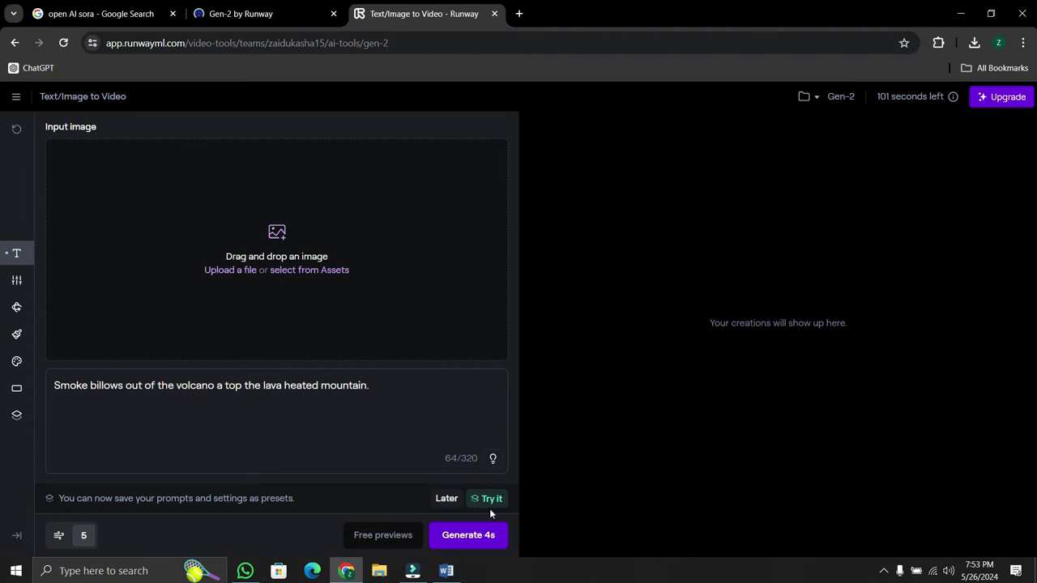
Launch two 4-second Gen-2 generations of the volcano prompt and wait for them to render.
left_click(478, 536)
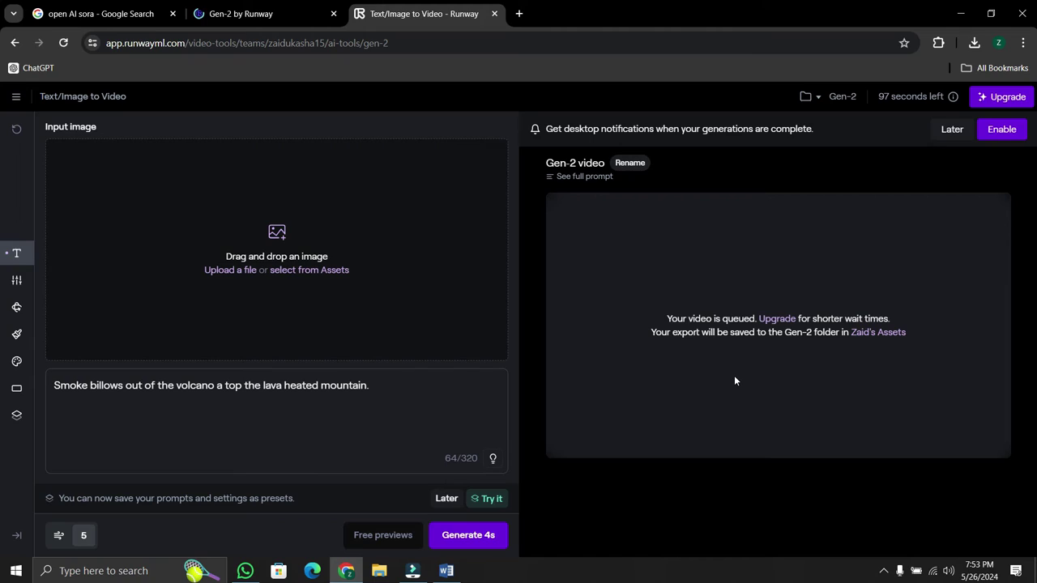
left_click(467, 547)
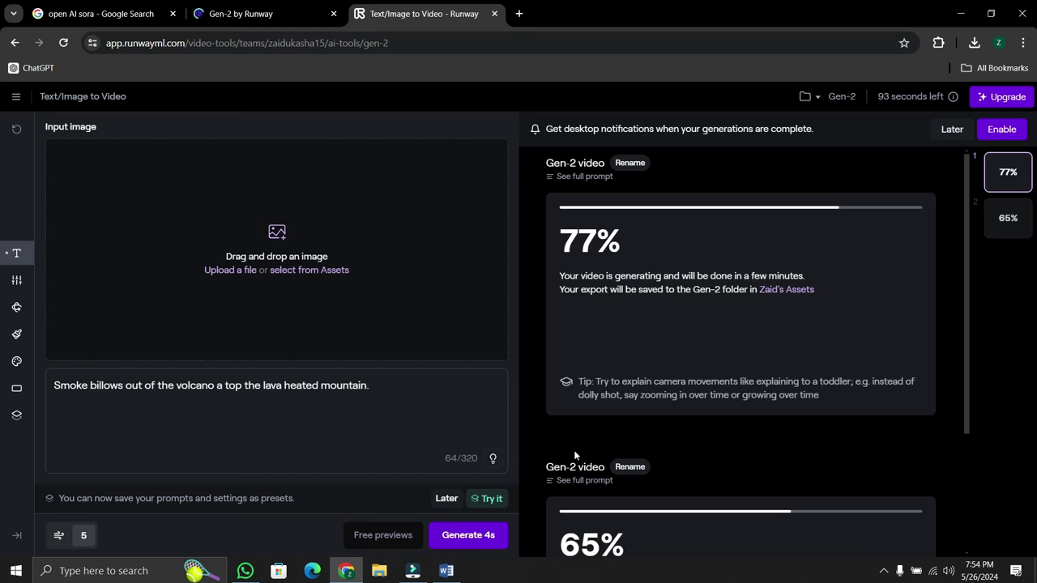
scroll(825, 324, "down", 3)
scroll(825, 324, "up", 3)
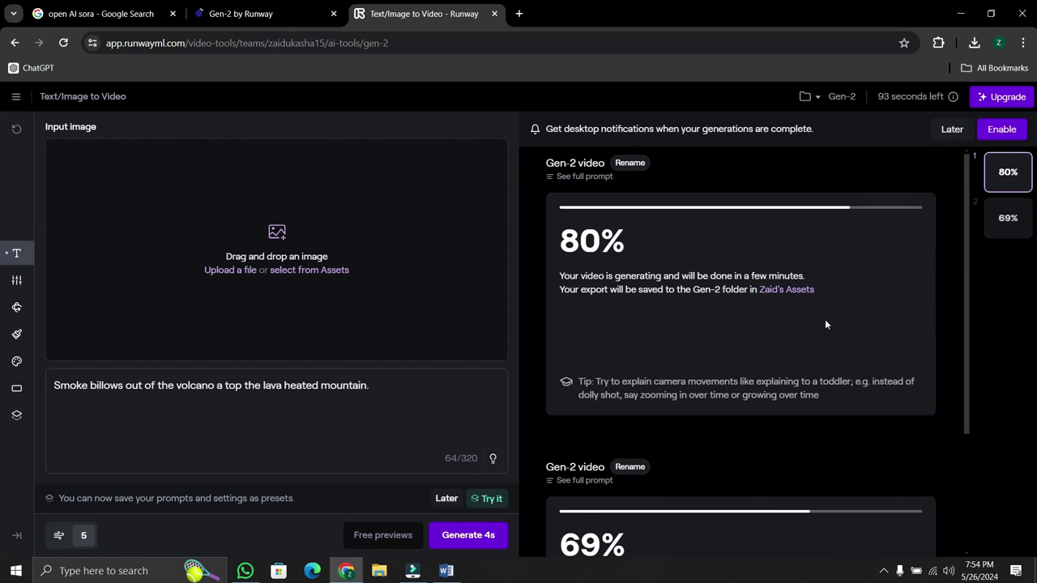
scroll(825, 324, "down", 3)
scroll(825, 324, "up", 3)
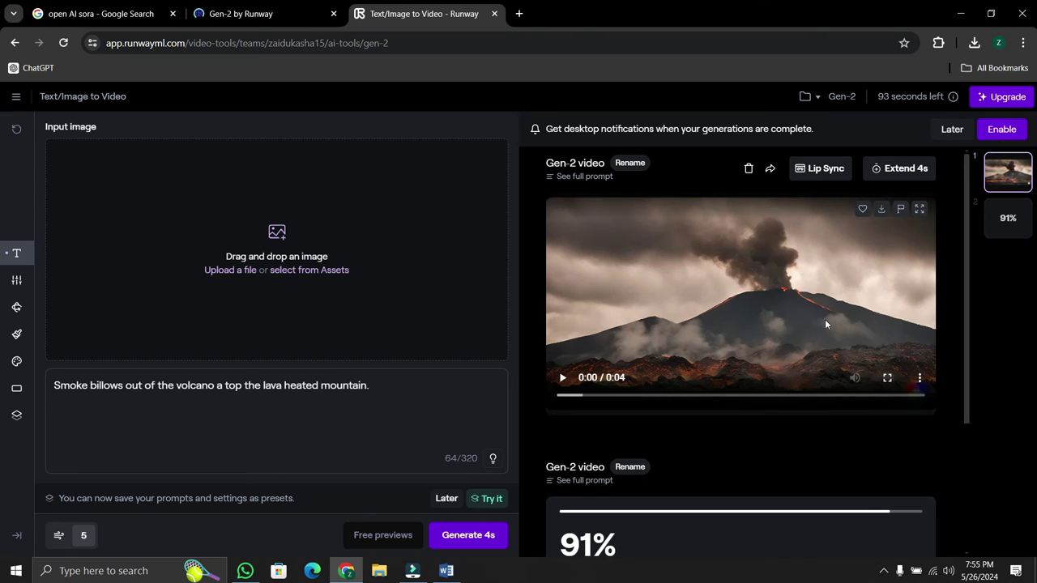
Play the finished 4-second volcano clip in fullscreen.
left_click(886, 378)
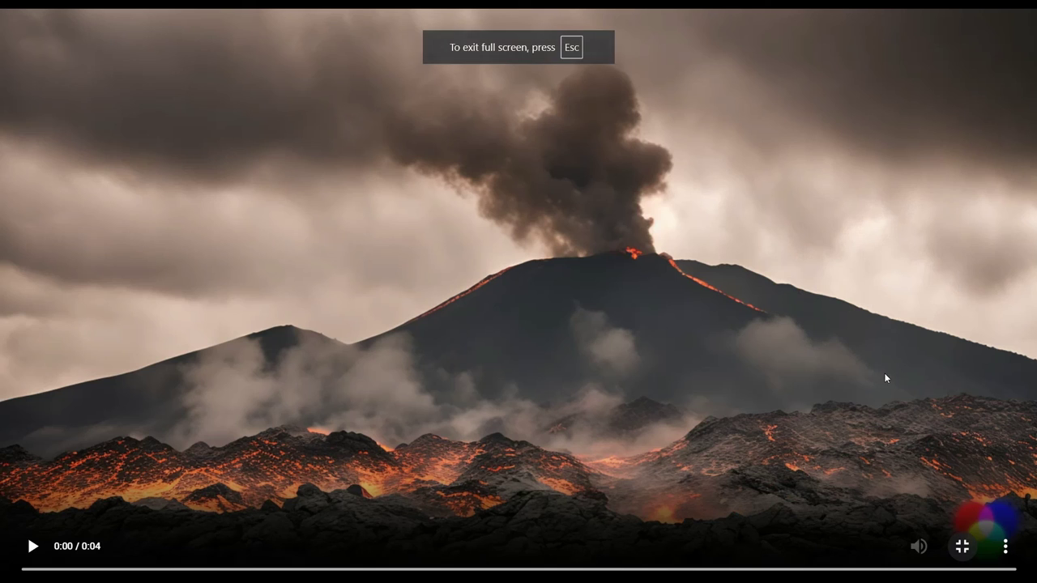
left_click(24, 554)
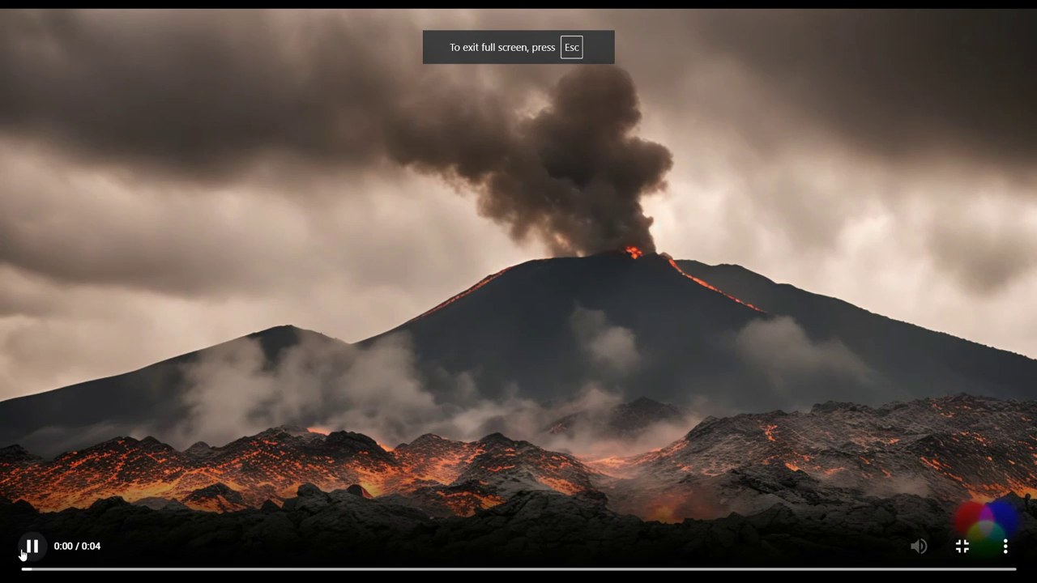